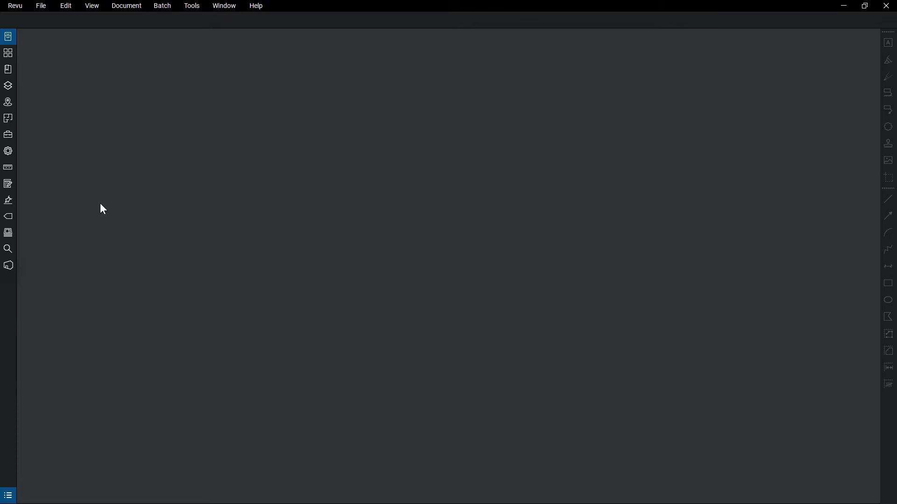
Open the tag settings in the options of the Project Set.
click(8, 232)
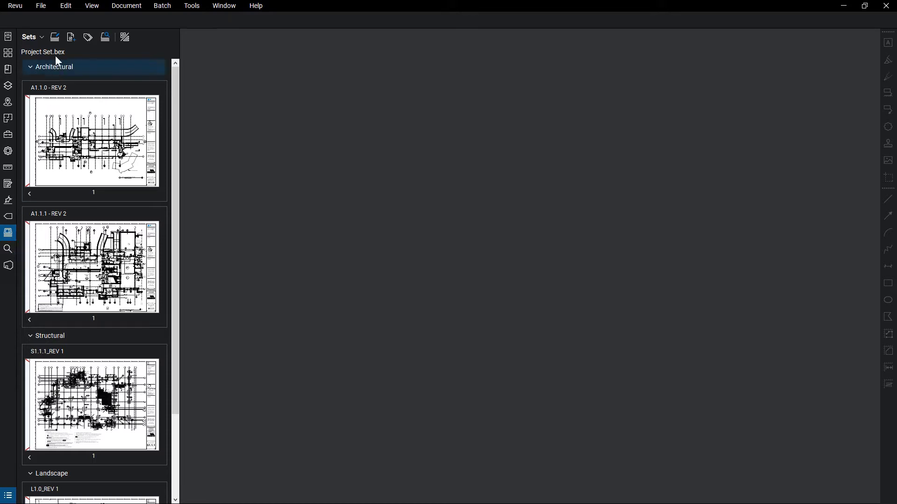
click(56, 41)
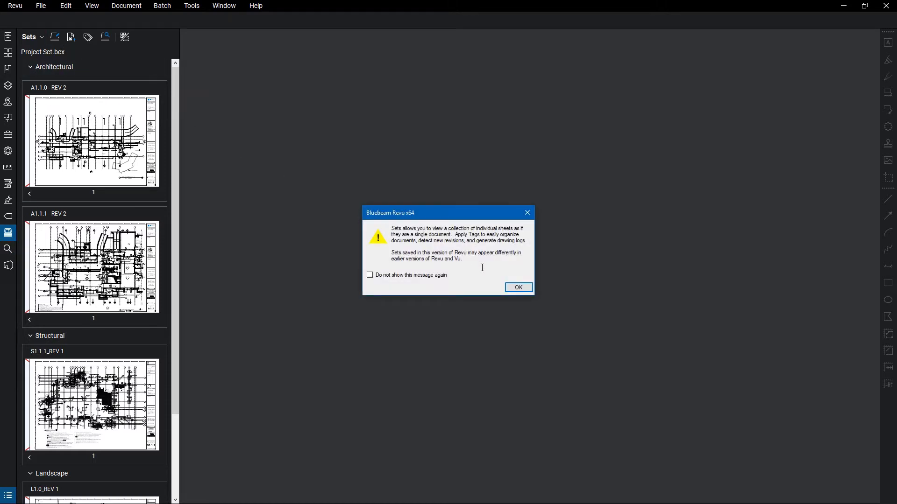
click(518, 287)
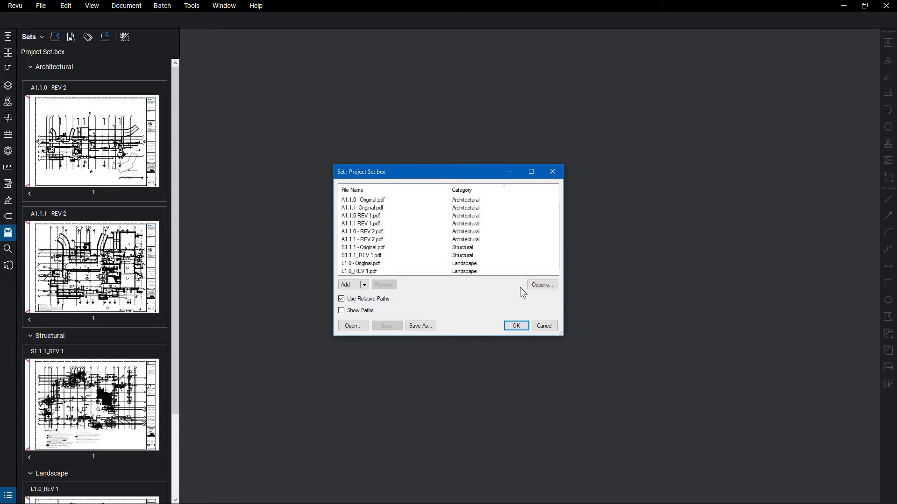
click(536, 287)
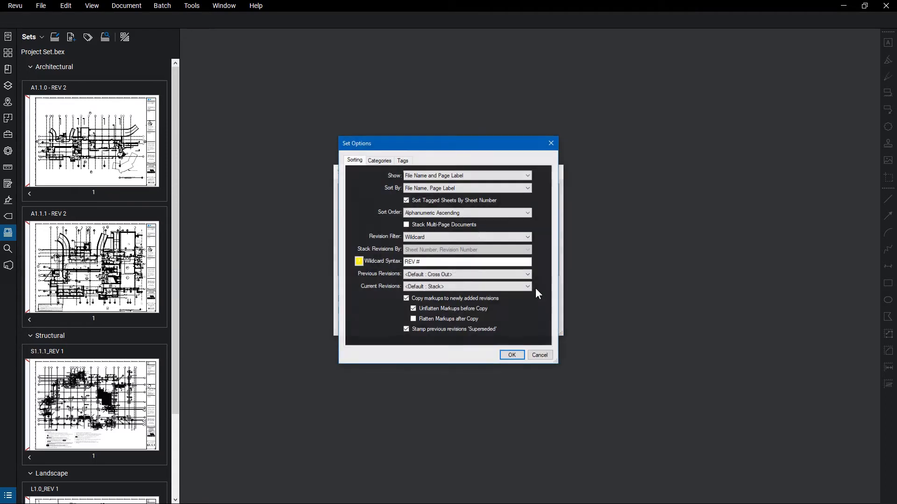
click(405, 161)
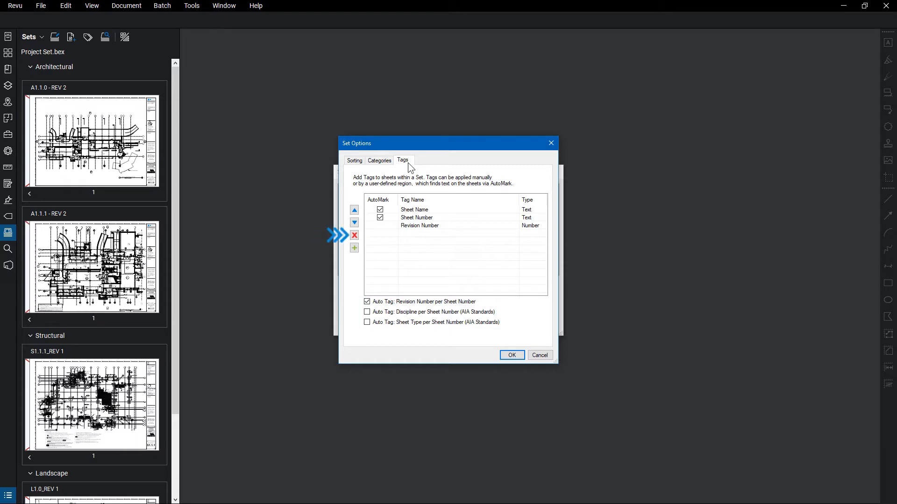
Add the default Project Number (Text) tag to the set's tag list.
click(355, 248)
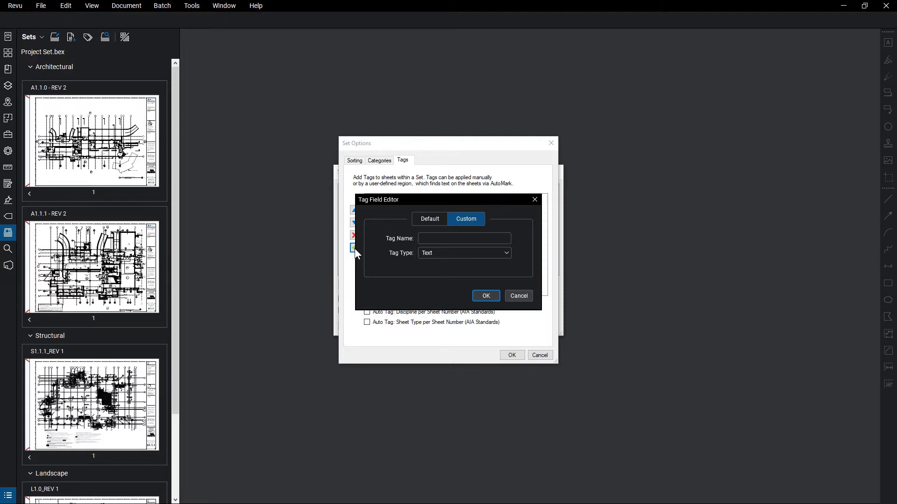
click(431, 218)
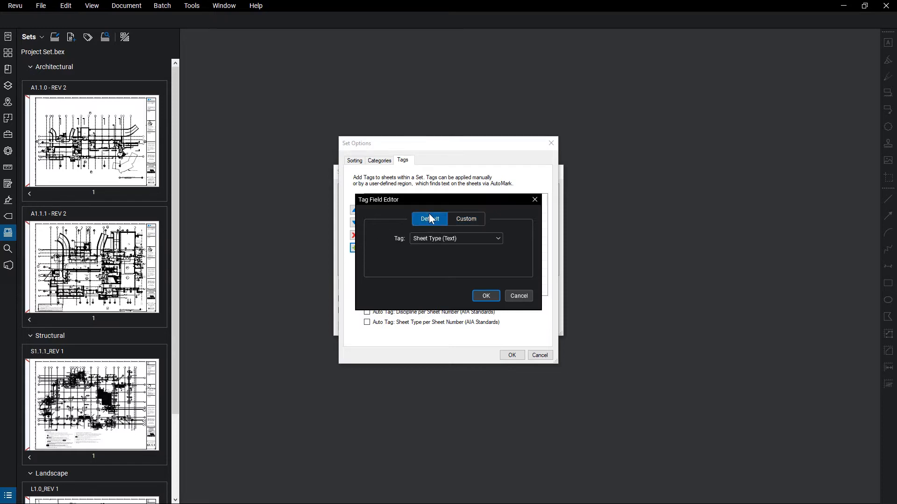
click(451, 240)
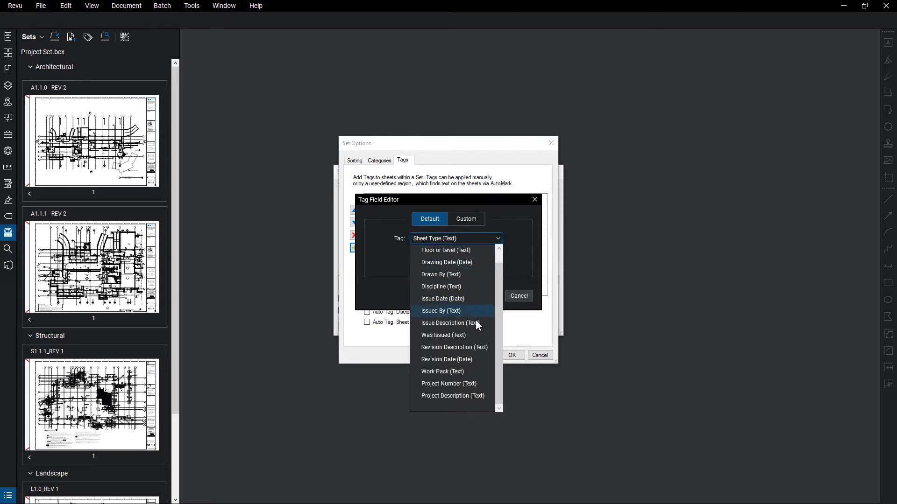
click(482, 384)
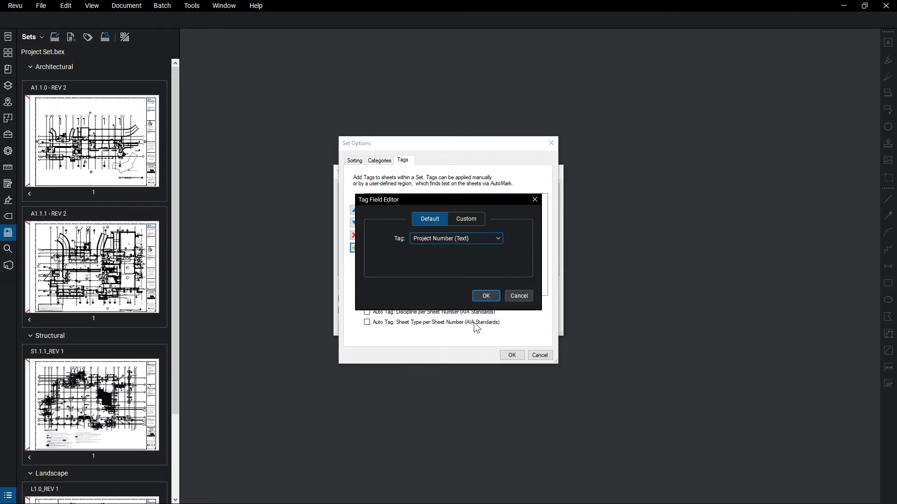
click(491, 297)
Add a custom tag named "Issued For" with the Text type.
click(355, 249)
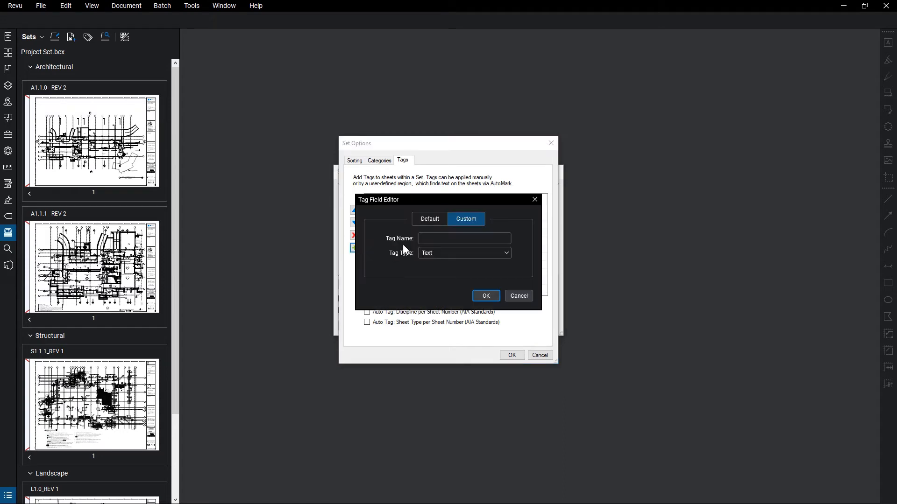
text(Issued For)
click(507, 251)
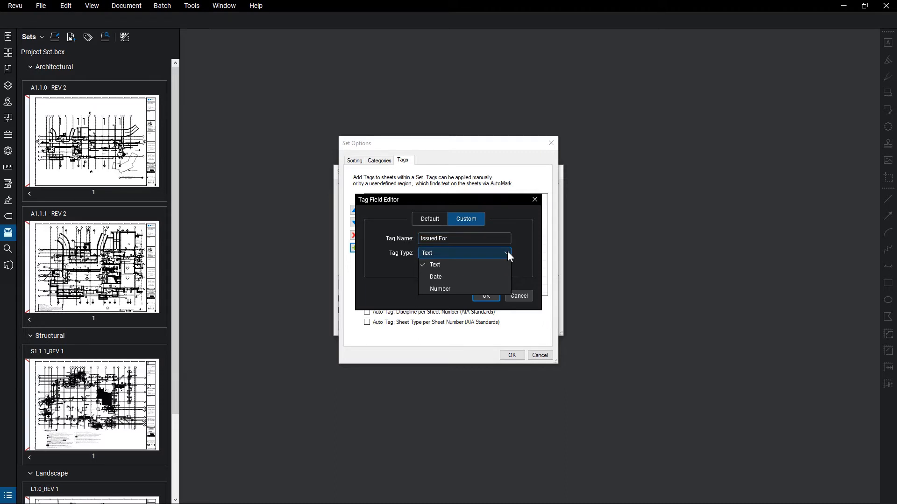
click(507, 251)
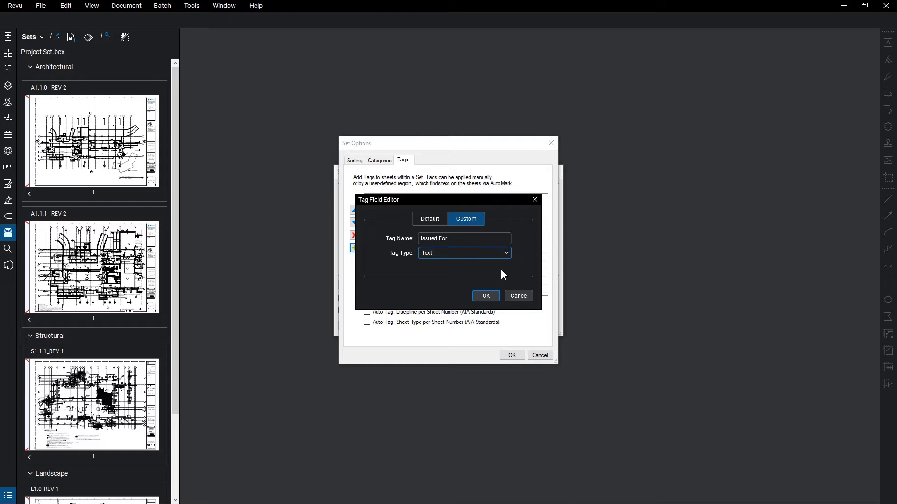
click(480, 294)
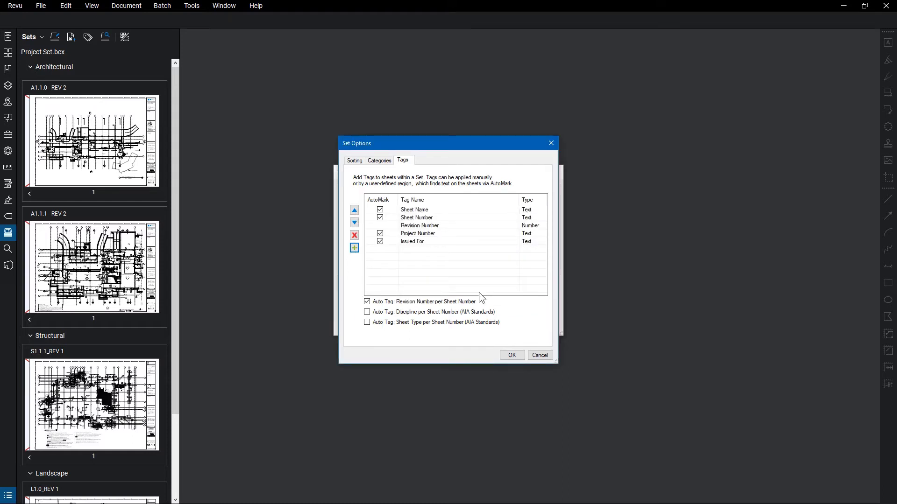
Move the Issued For tag above Revision Number in the tag order and apply the set changes.
click(444, 242)
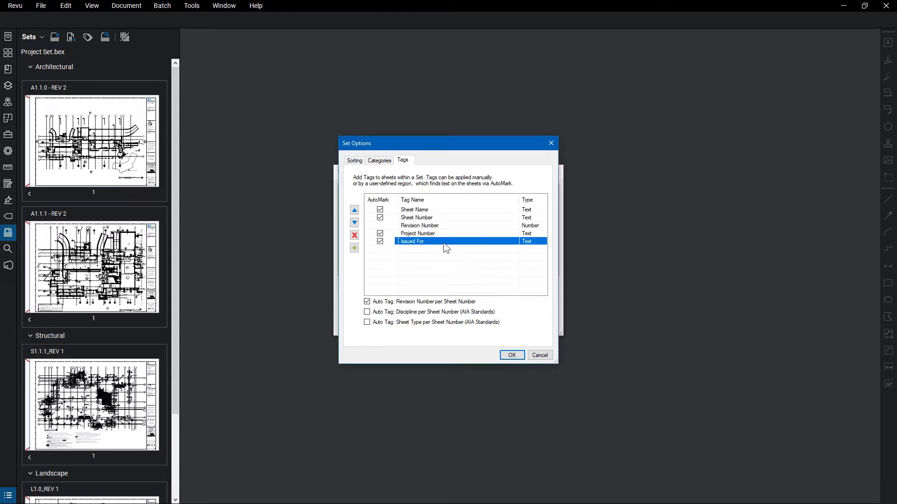
click(354, 211)
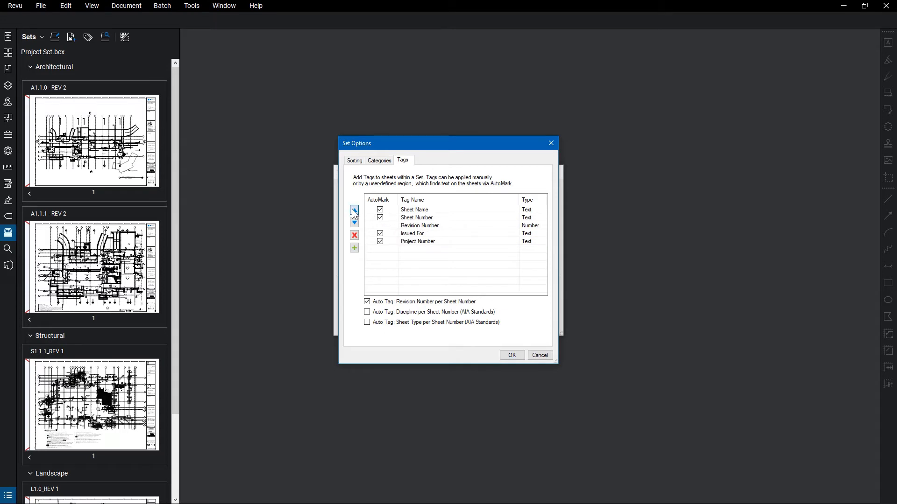
click(354, 211)
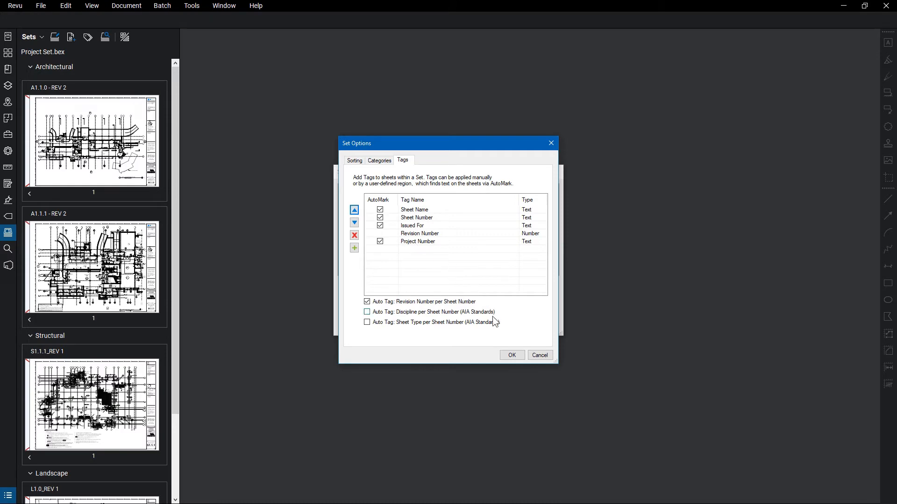
click(511, 355)
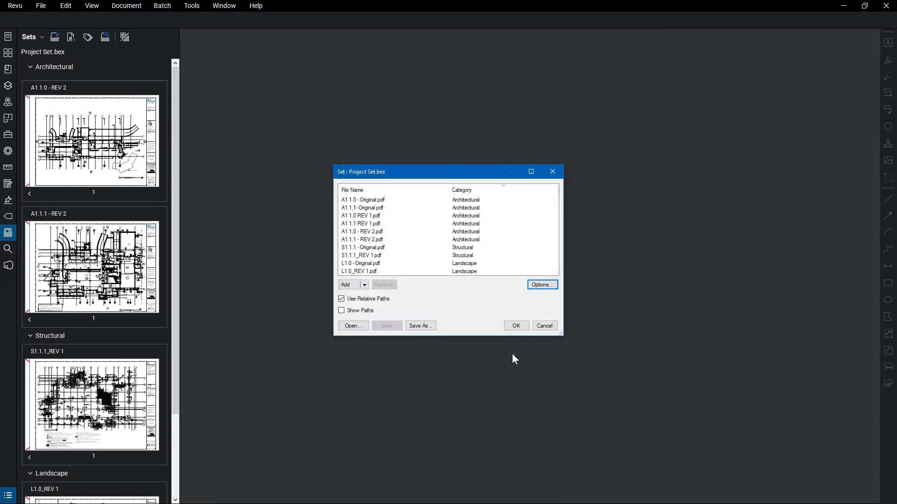
click(515, 329)
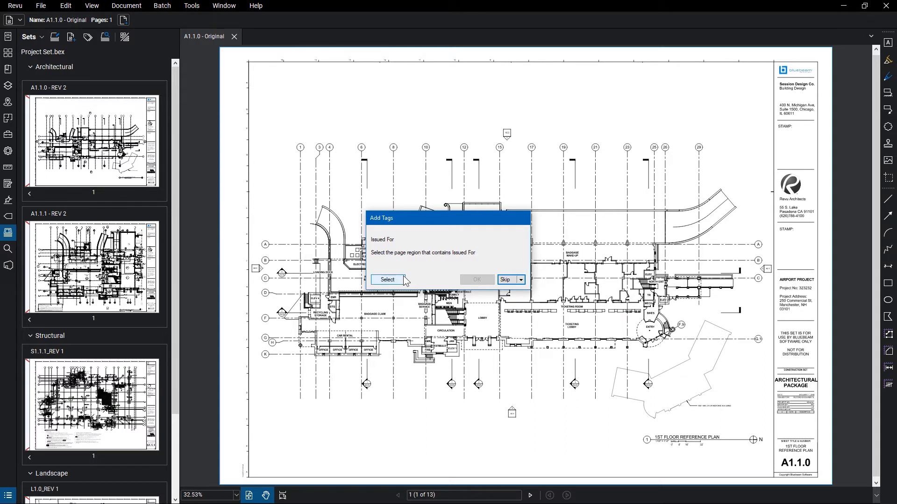
Define the Issued For tag region around RECORD DOCUMENTS in sheet A1.1.0's title block, then skip the REV 1 selection and accept the tags.
click(387, 280)
scroll(760, 395, up, 10)
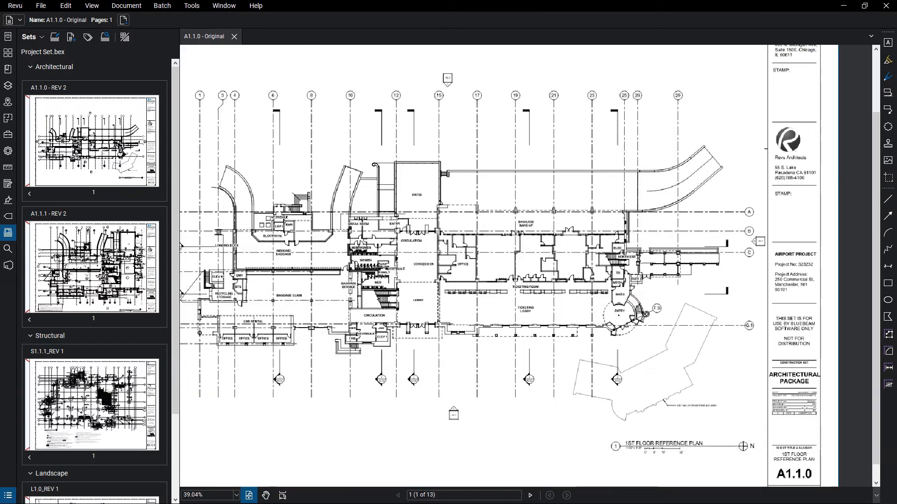
drag(614, 338, 777, 353)
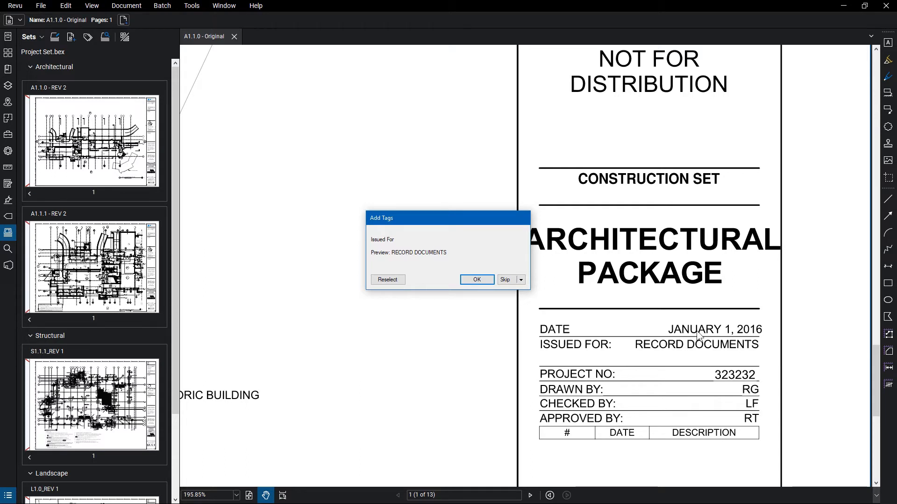
click(486, 280)
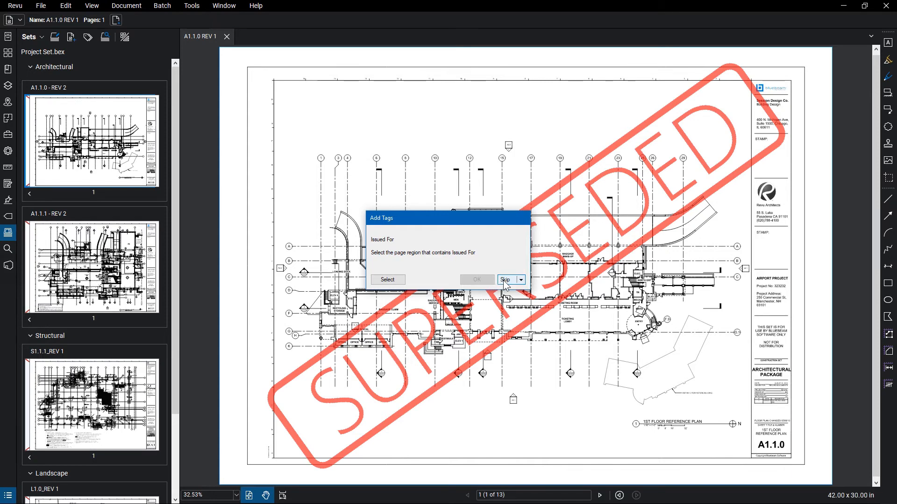
click(505, 280)
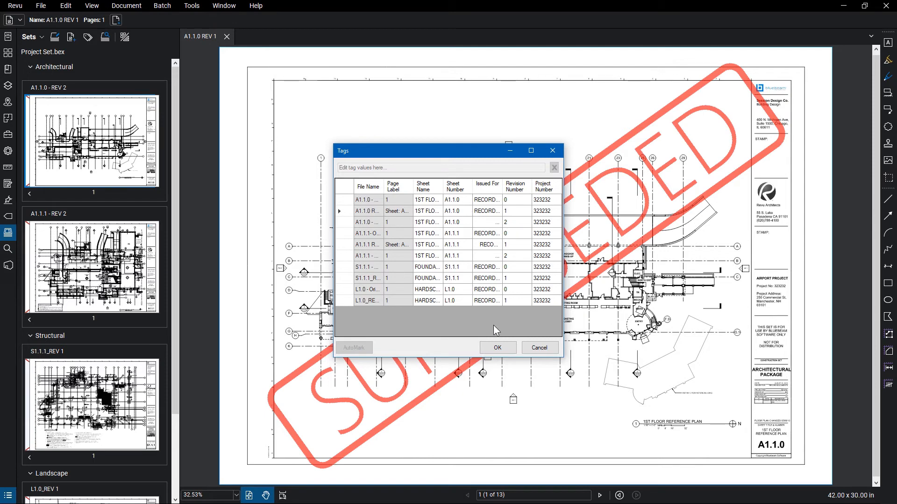
click(495, 349)
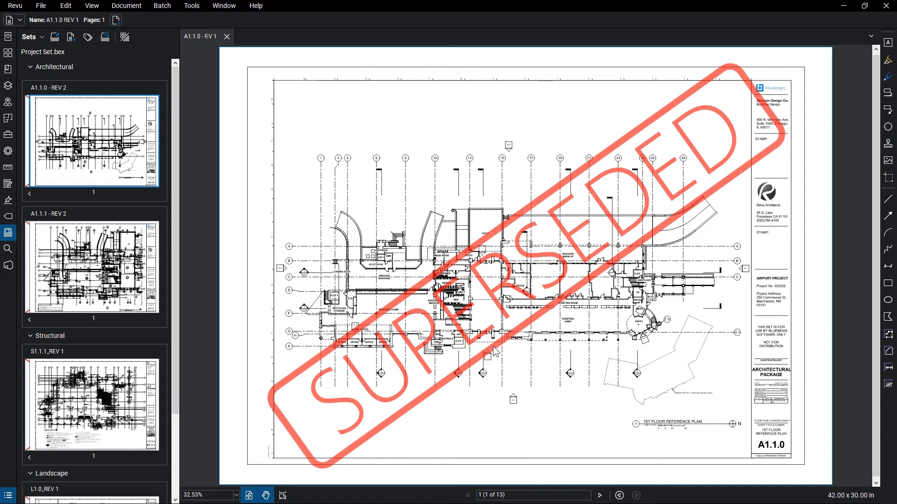
Start a drawing log export of the set and exclude the Label, File Name and Page Number columns.
click(41, 37)
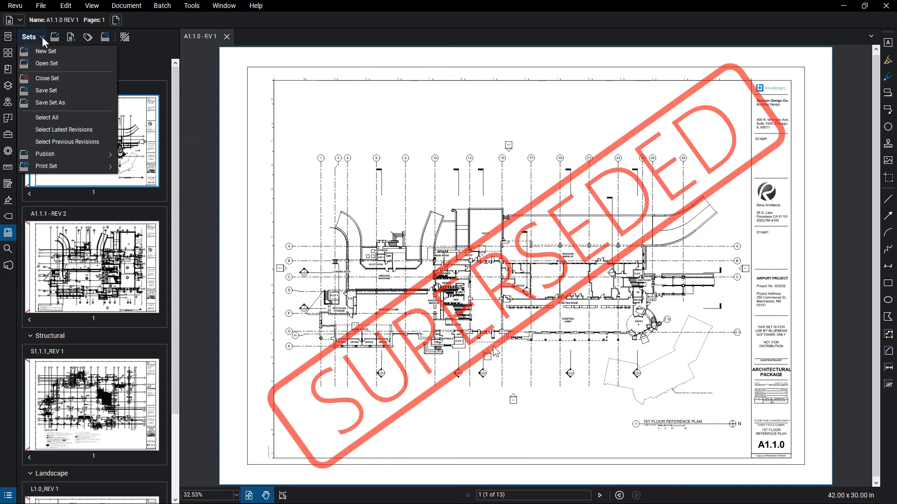
mouse_move(67, 152)
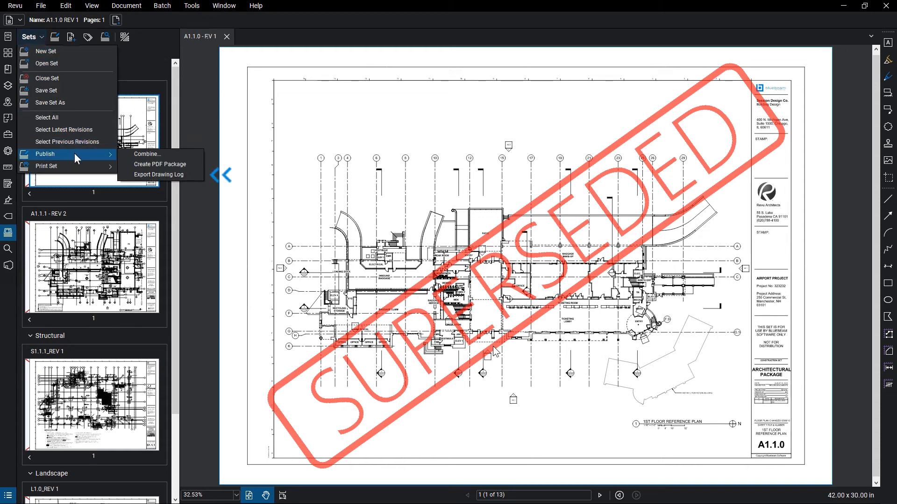
click(139, 175)
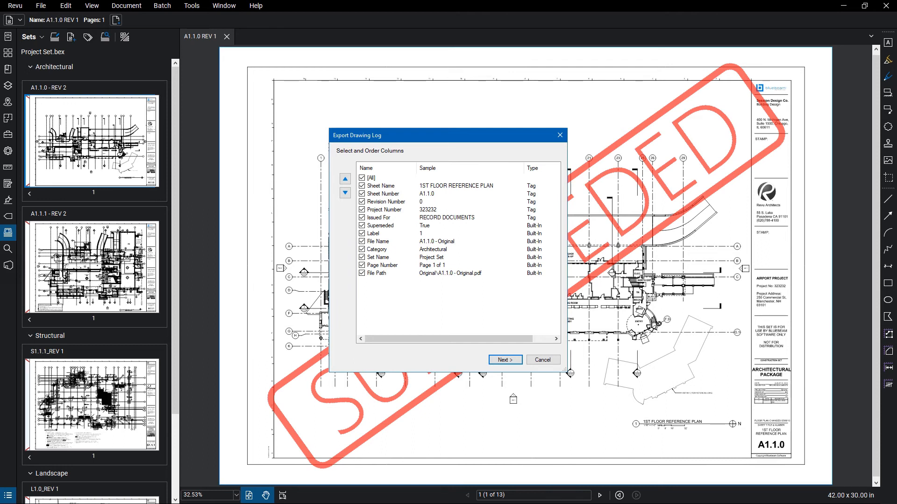
click(362, 233)
click(362, 241)
click(362, 265)
Move the Category column to the first place in the drawing log's column order.
click(373, 251)
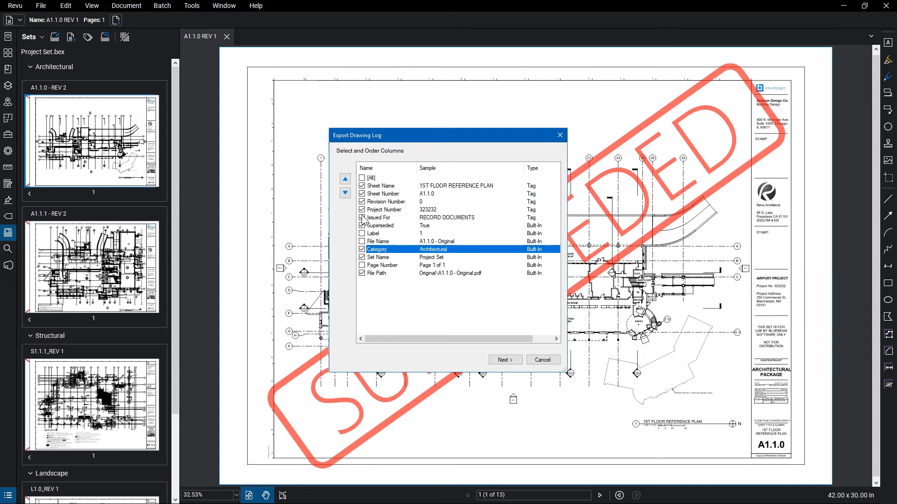
click(348, 180)
click(348, 180)
click(348, 180)
click(349, 182)
click(349, 182)
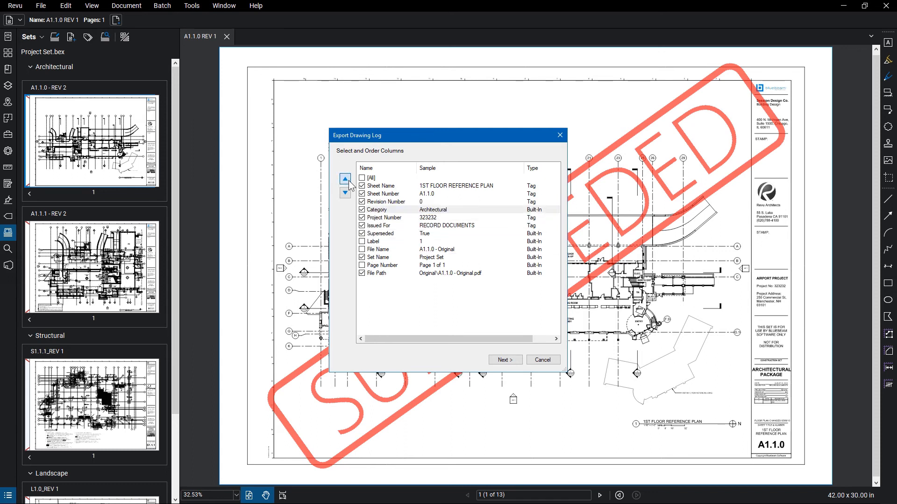
click(349, 182)
click(348, 182)
click(349, 183)
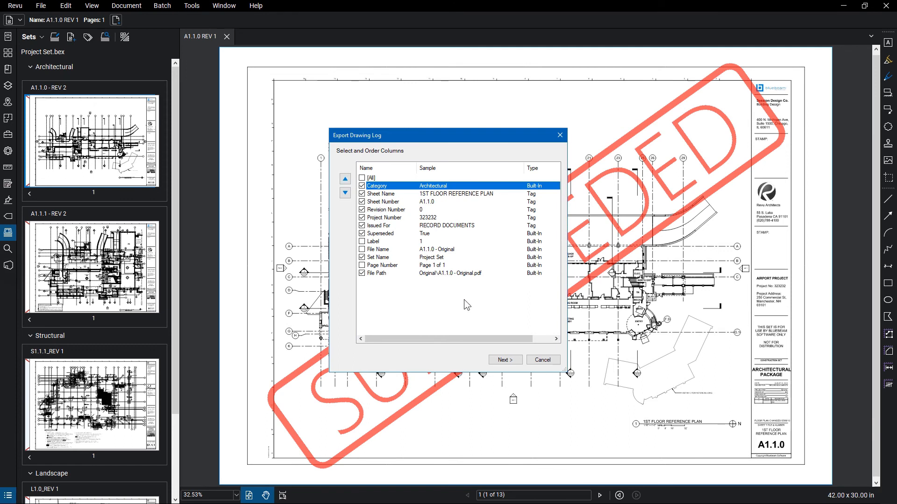
Export the drawing log as Excel (.xlsx), keeping the set name in the title, hyperlinks and opening the file after creation.
click(500, 362)
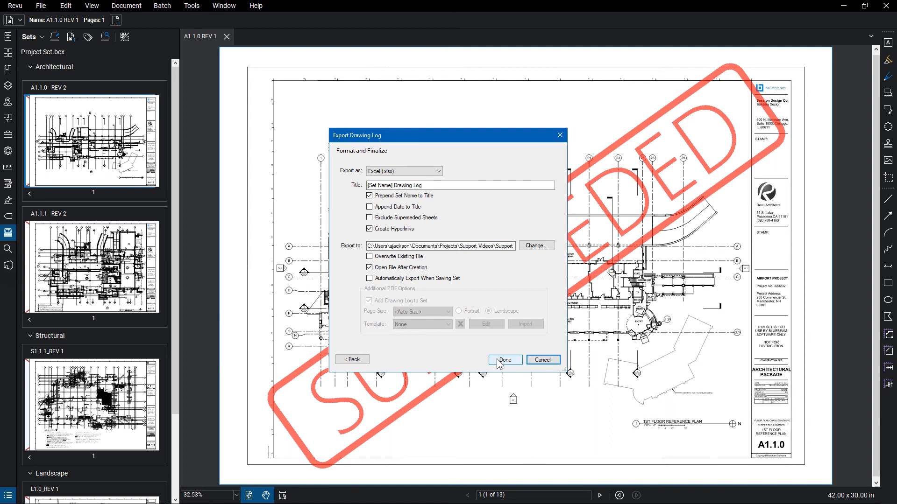
click(439, 171)
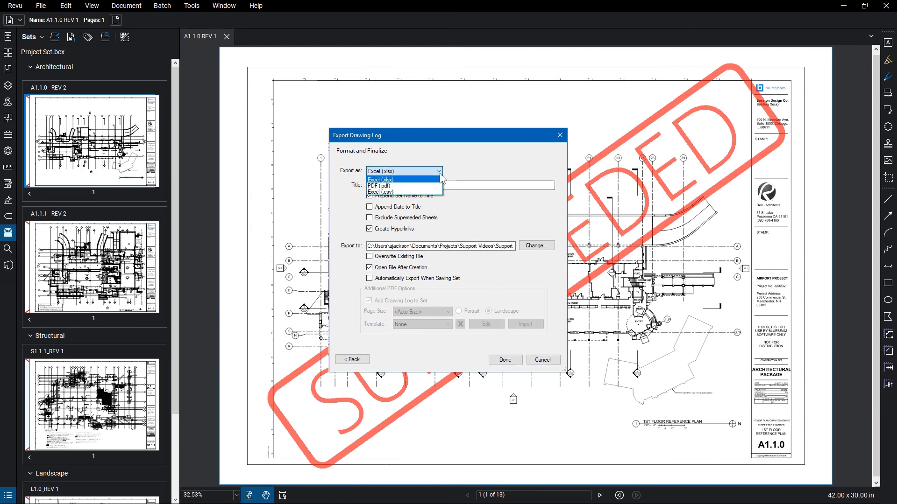
click(440, 174)
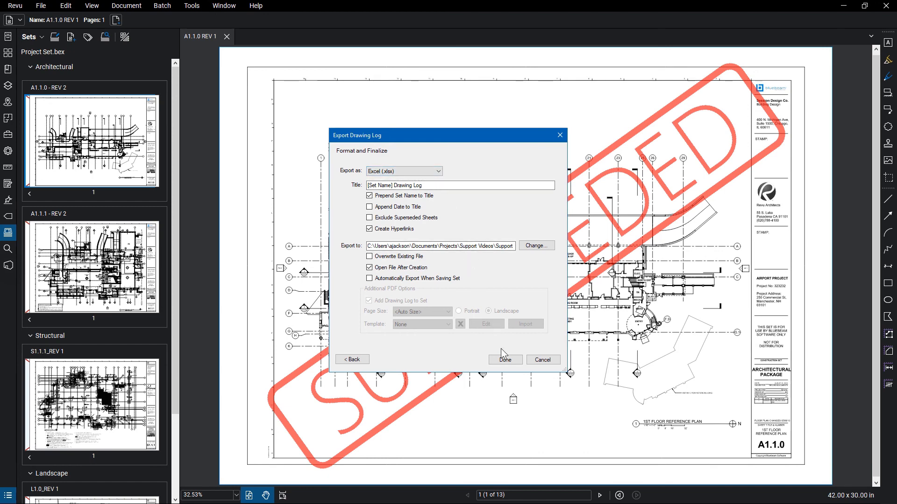
click(504, 361)
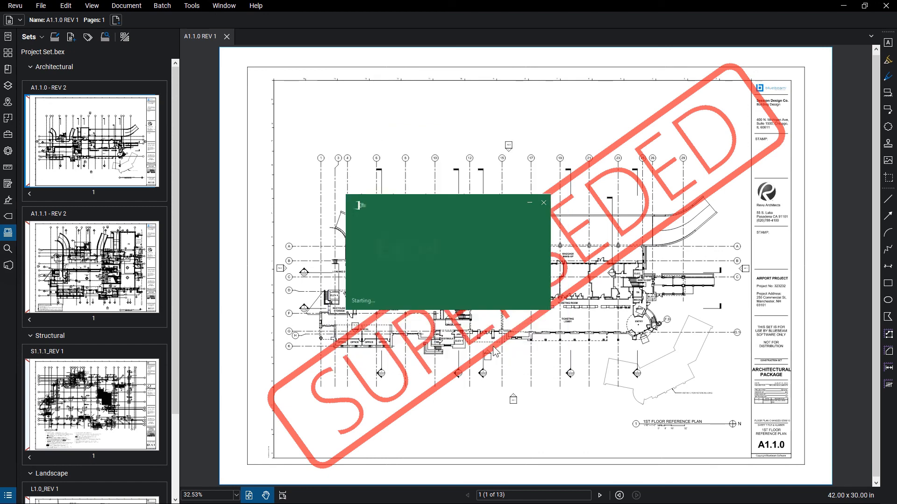